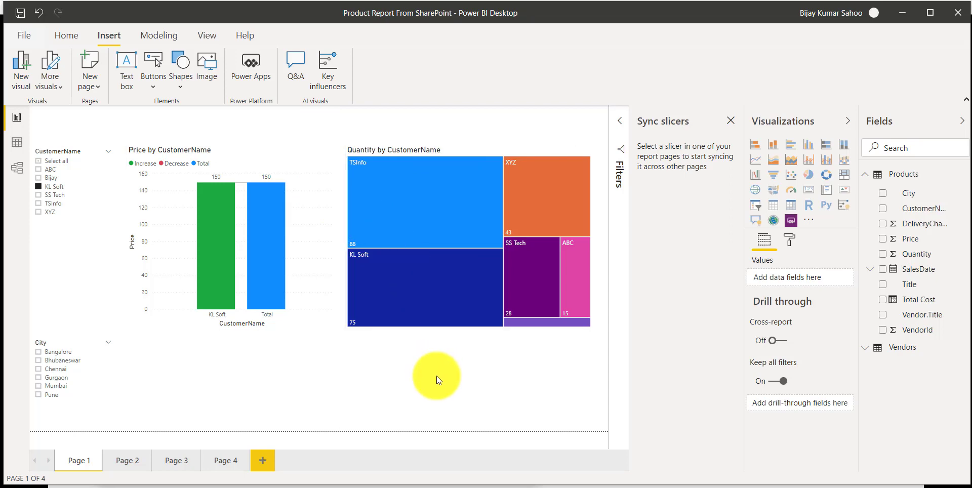
Add a new Page 5 with a pie chart placed and enlarged near the canvas centre
{"action": "left_click", "coordinate": [262, 460]}
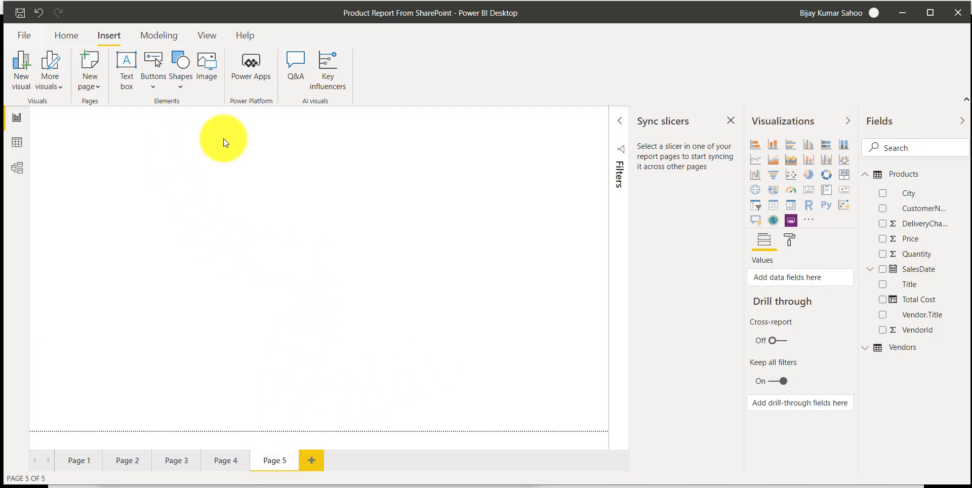
{"action": "left_click", "coordinate": [810, 176]}
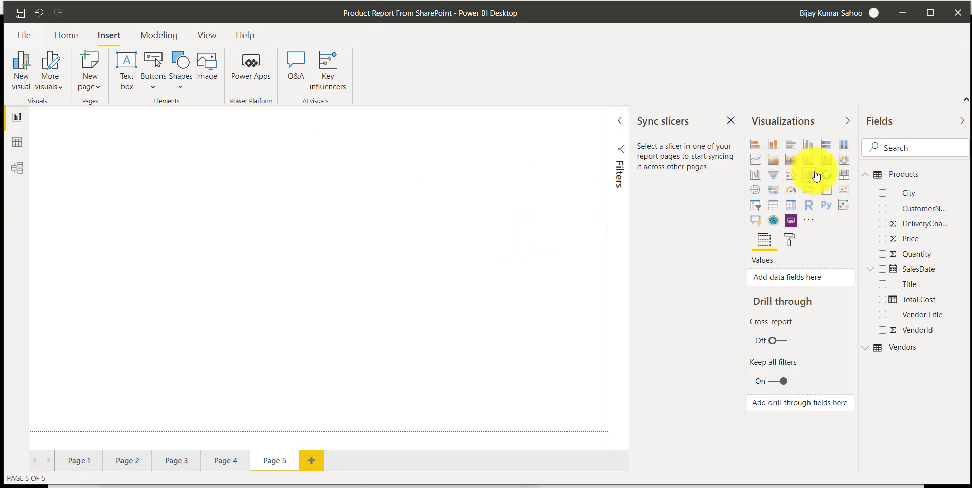
{"action": "left_click_drag", "start_coordinate": [159, 254], "coordinate": [369, 237]}
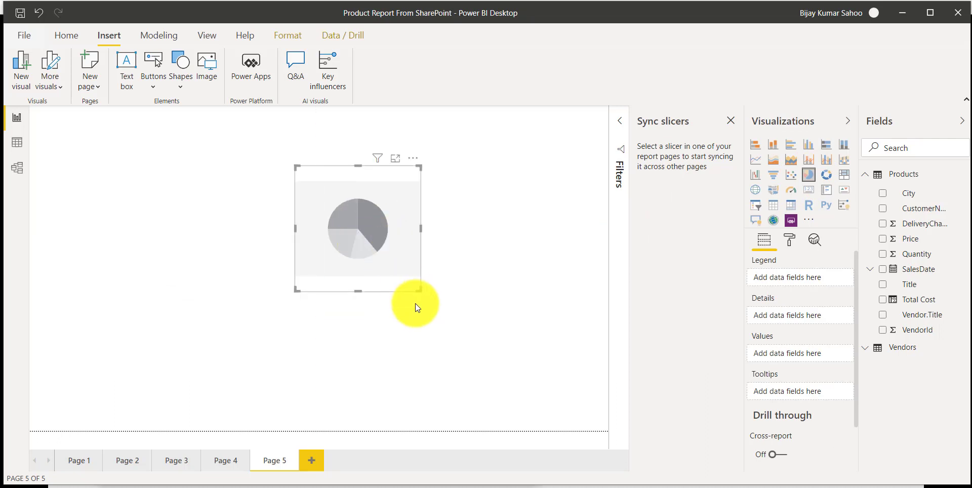
{"action": "left_click_drag", "start_coordinate": [419, 290], "coordinate": [549, 351]}
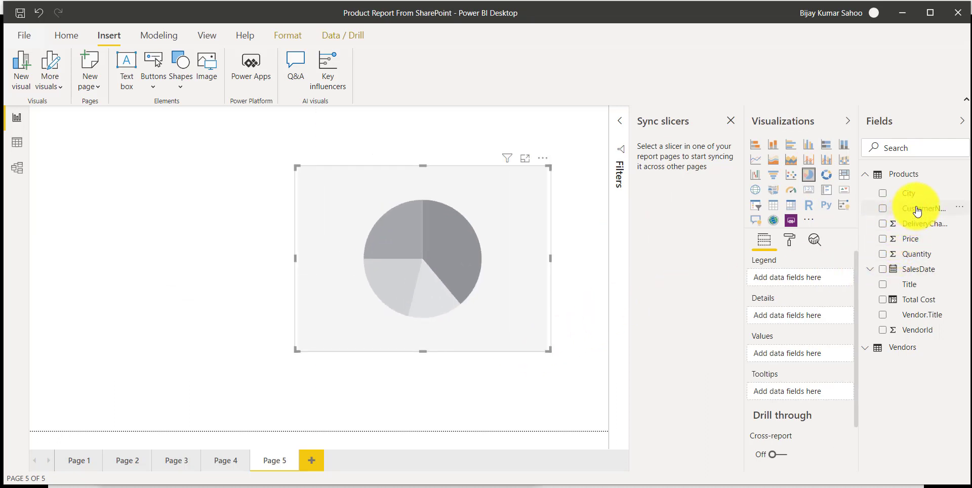
Put CustomerName in the legend and Total Cost in values, then enlarge the pie and shift it left
{"action": "left_click_drag", "start_coordinate": [635, 226], "coordinate": [790, 278]}
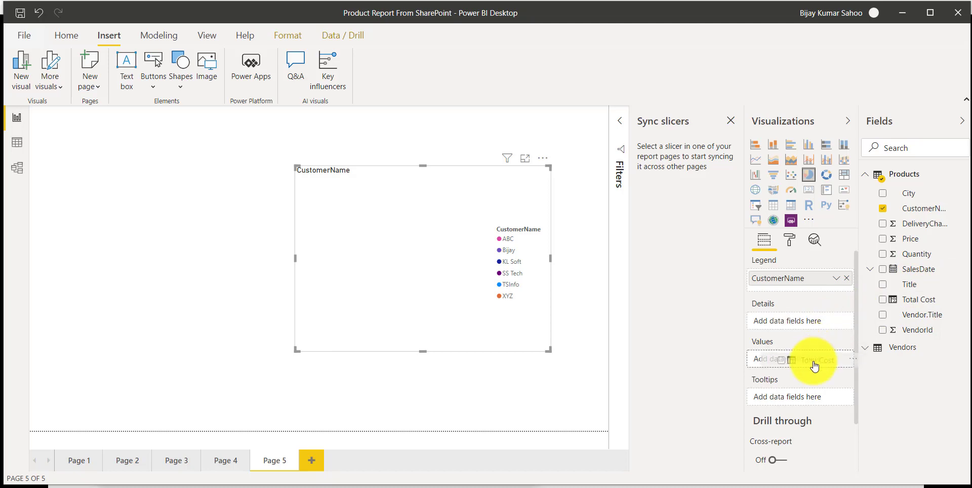
{"action": "left_click_drag", "start_coordinate": [813, 358], "coordinate": [814, 359]}
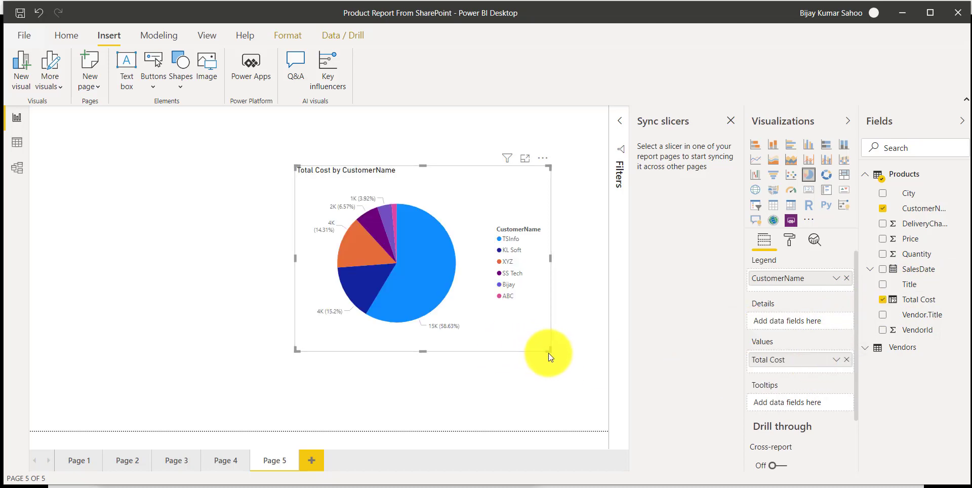
{"action": "left_click_drag", "start_coordinate": [549, 350], "coordinate": [587, 372]}
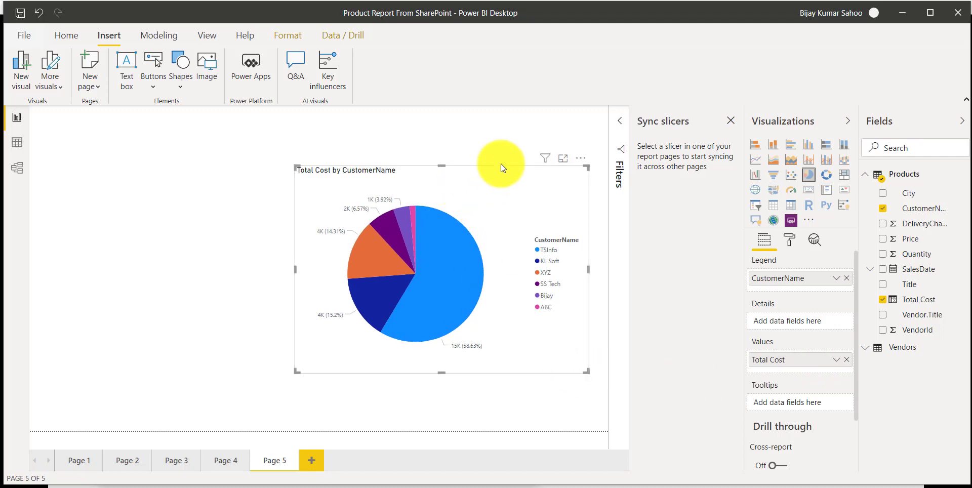
{"action": "left_click_drag", "start_coordinate": [497, 167], "coordinate": [466, 165]}
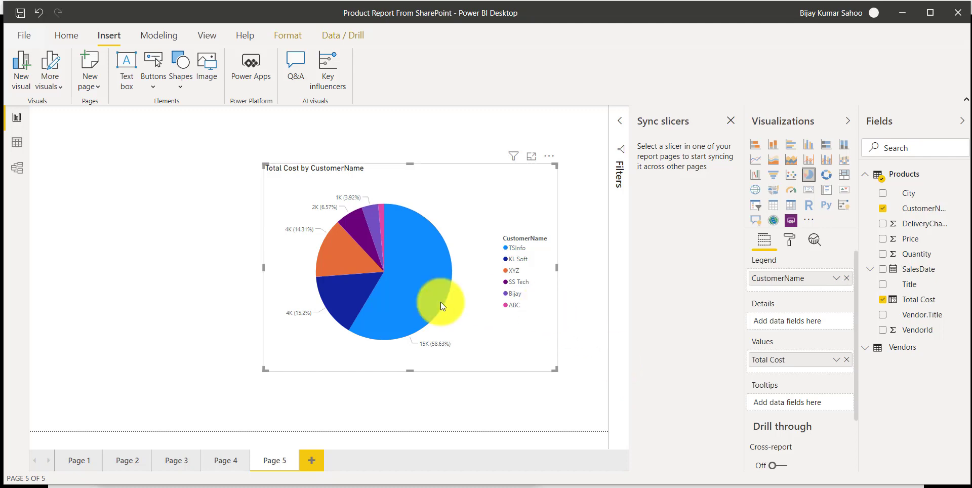
{"action": "left_click", "coordinate": [120, 260]}
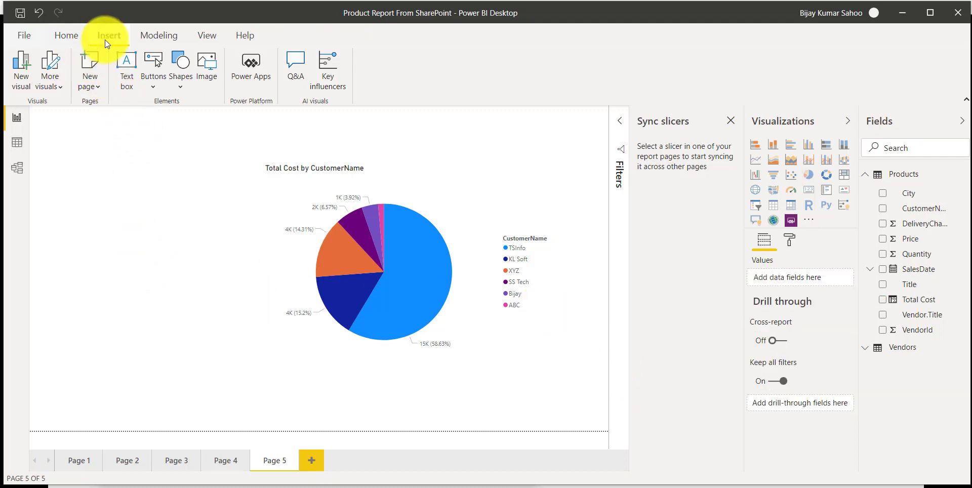
Browse AppSource visuals through the Gauge, Filter and Infographic categories, then add HierarchySlicer
{"action": "left_click", "coordinate": [62, 91]}
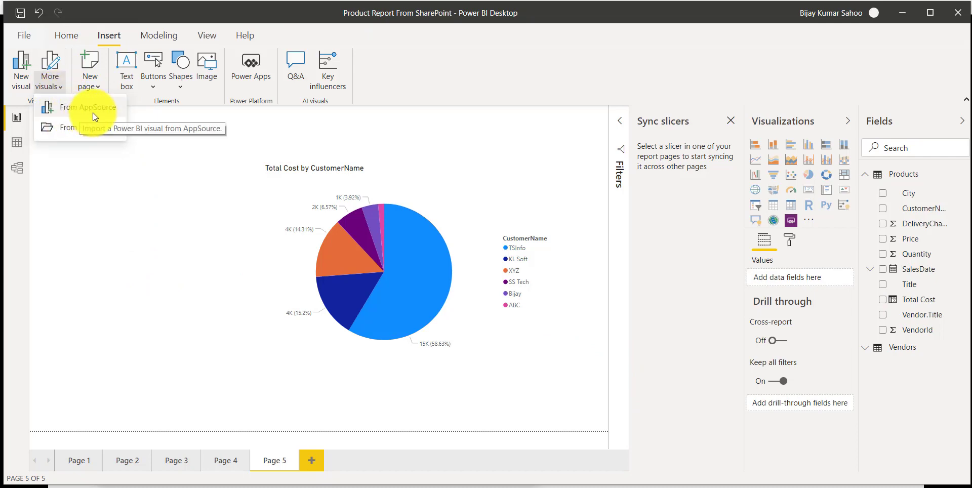
{"action": "left_click", "coordinate": [93, 112]}
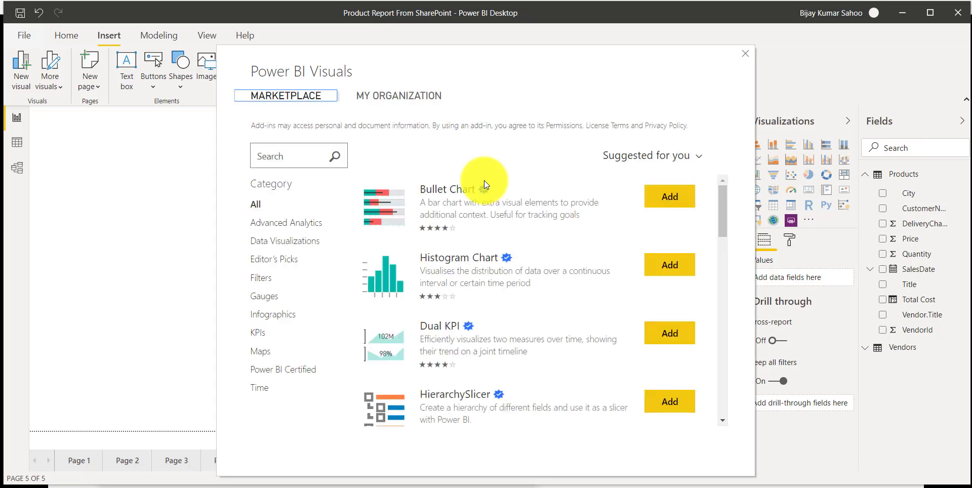
{"action": "scroll", "coordinate": [488, 354], "scroll_direction": "down", "scroll_amount": 1}
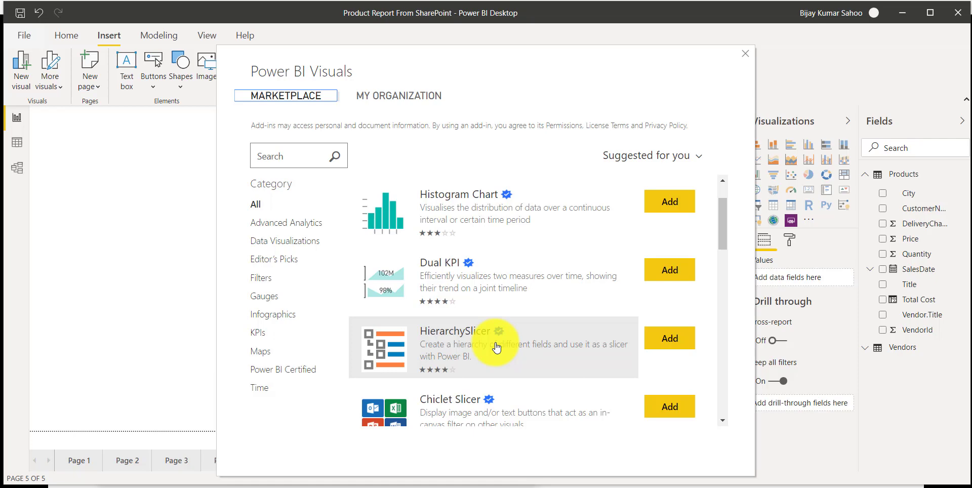
{"action": "left_click", "coordinate": [264, 296]}
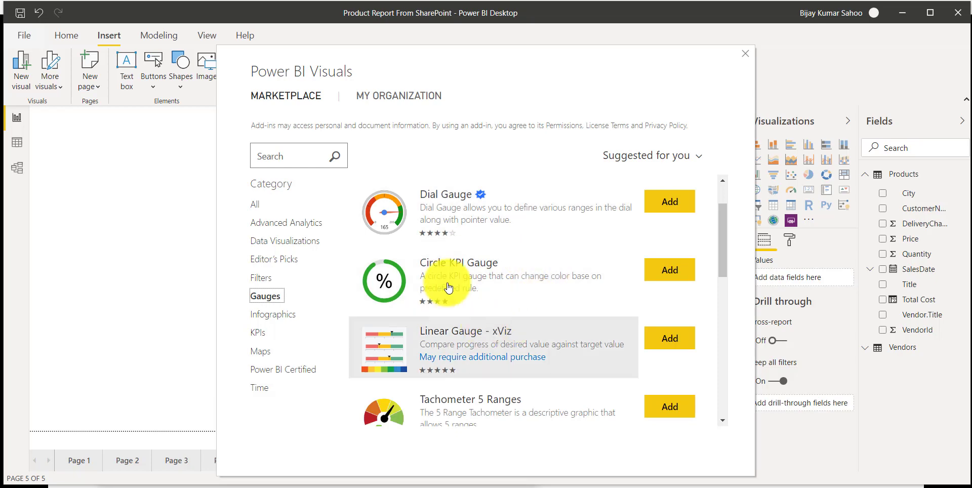
{"action": "left_click", "coordinate": [264, 280]}
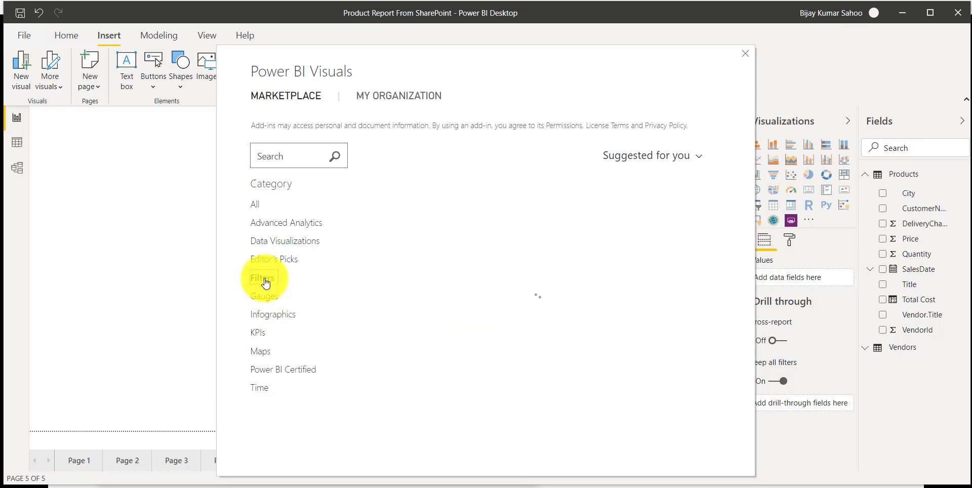
{"action": "left_click", "coordinate": [264, 316]}
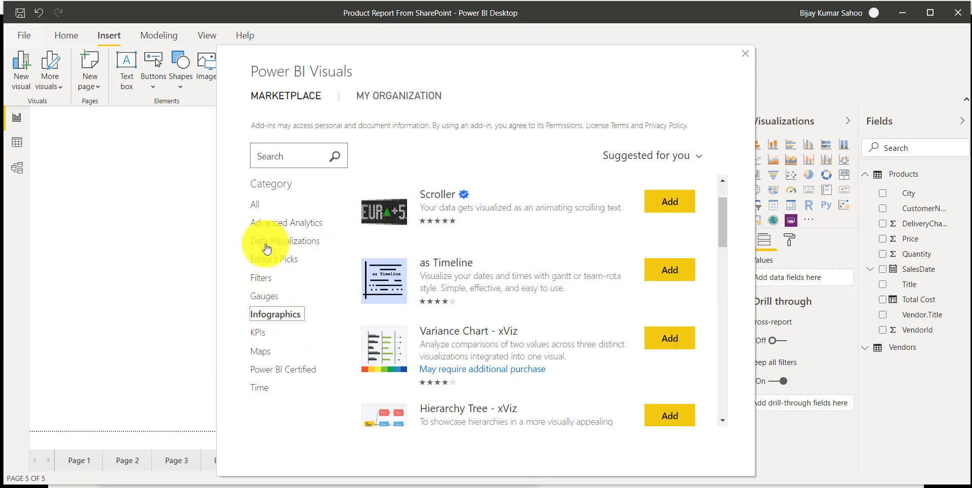
{"action": "left_click", "coordinate": [256, 205]}
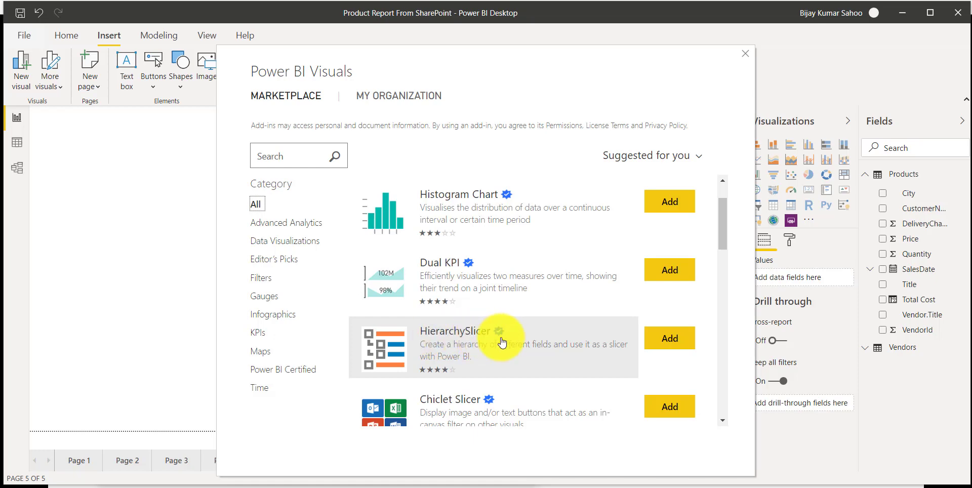
{"action": "left_click", "coordinate": [679, 346]}
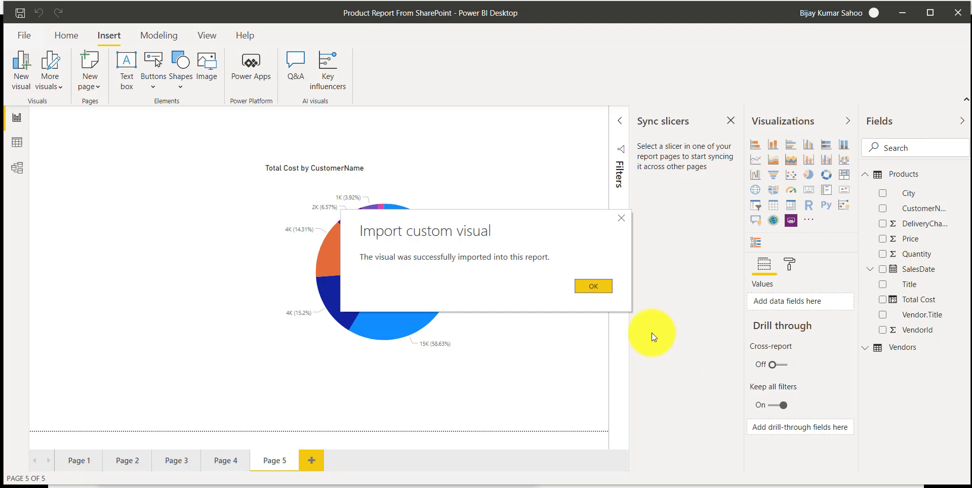
Dismiss the import message and pin HierarchySlicer to the Visualizations pane
{"action": "left_click", "coordinate": [594, 283]}
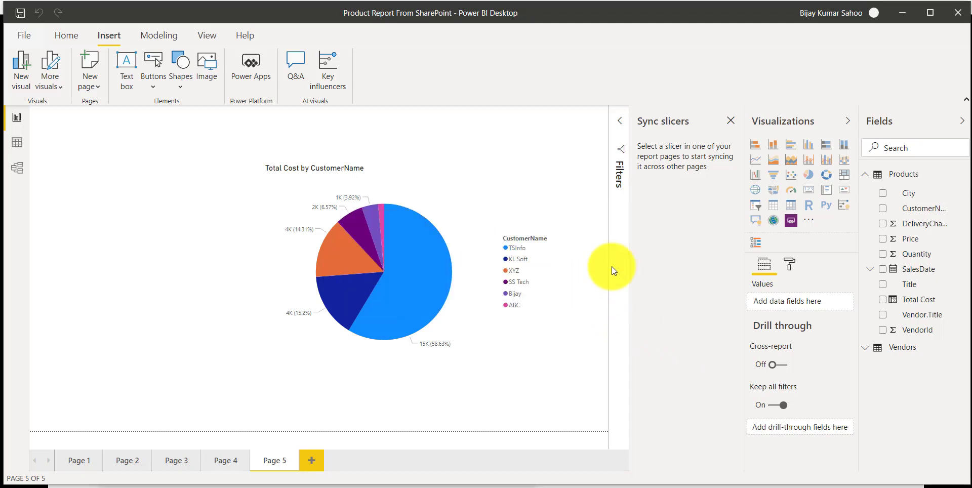
{"action": "right_click", "coordinate": [760, 249]}
{"action": "left_click", "coordinate": [796, 254]}
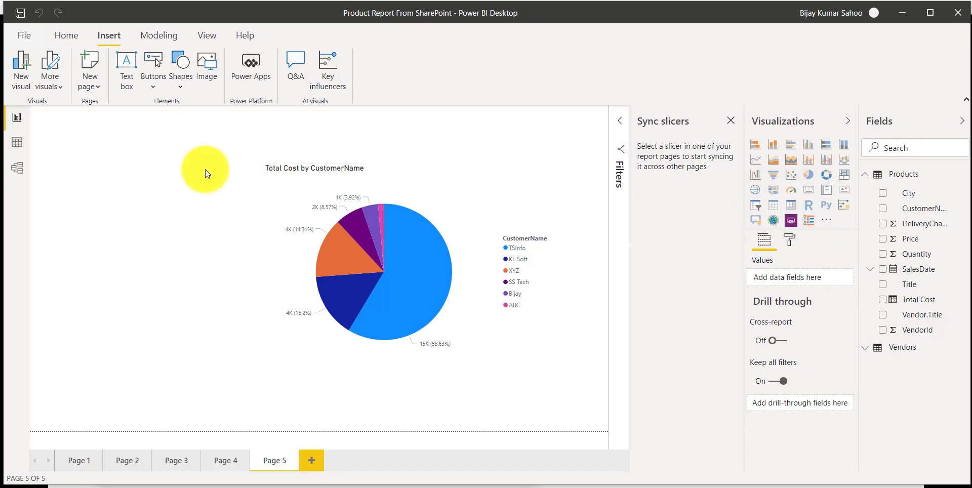
Add a HierarchySlicer left of the pie chart, listing customers by CustomerName
{"action": "left_click", "coordinate": [809, 220]}
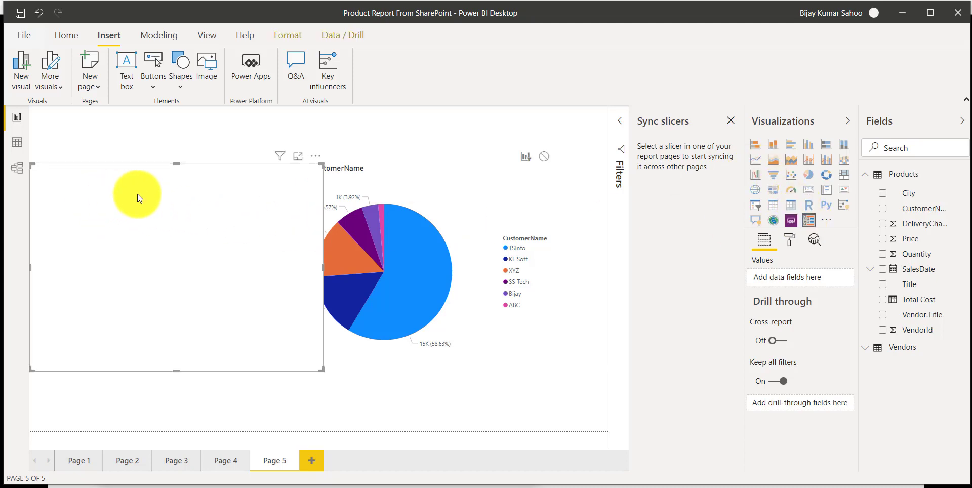
{"action": "left_click_drag", "start_coordinate": [324, 268], "coordinate": [253, 273]}
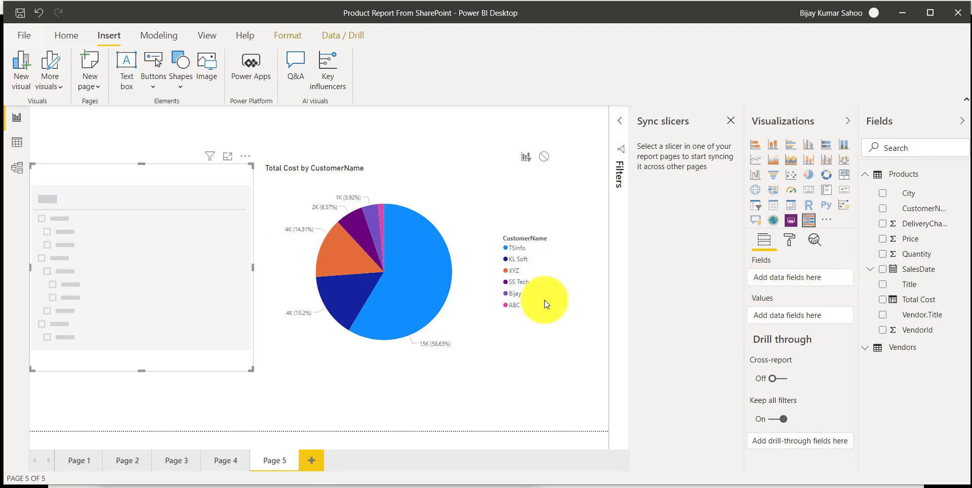
{"action": "left_click_drag", "start_coordinate": [907, 218], "coordinate": [806, 277]}
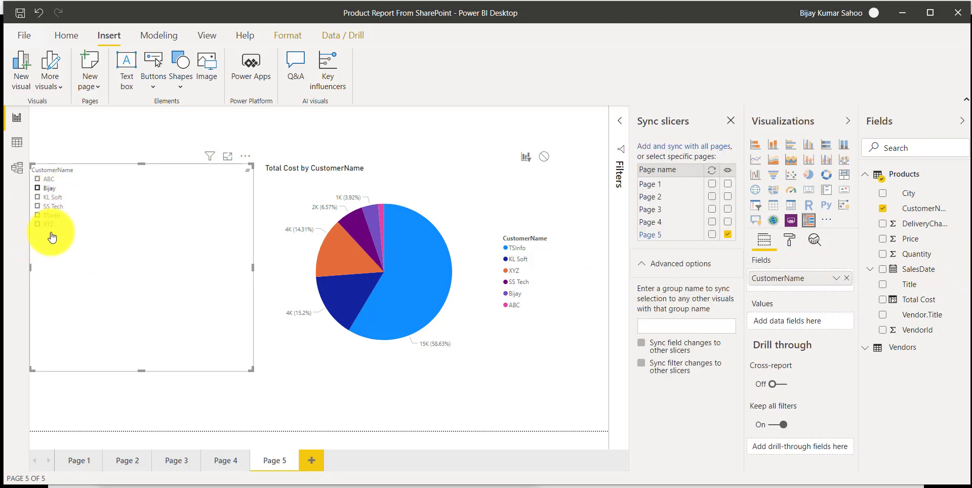
Test the slicer by selecting ABC, another customer and KL Soft, then clear the selection
{"action": "left_click", "coordinate": [38, 179]}
{"action": "left_click", "coordinate": [38, 188]}
{"action": "left_click", "coordinate": [37, 195]}
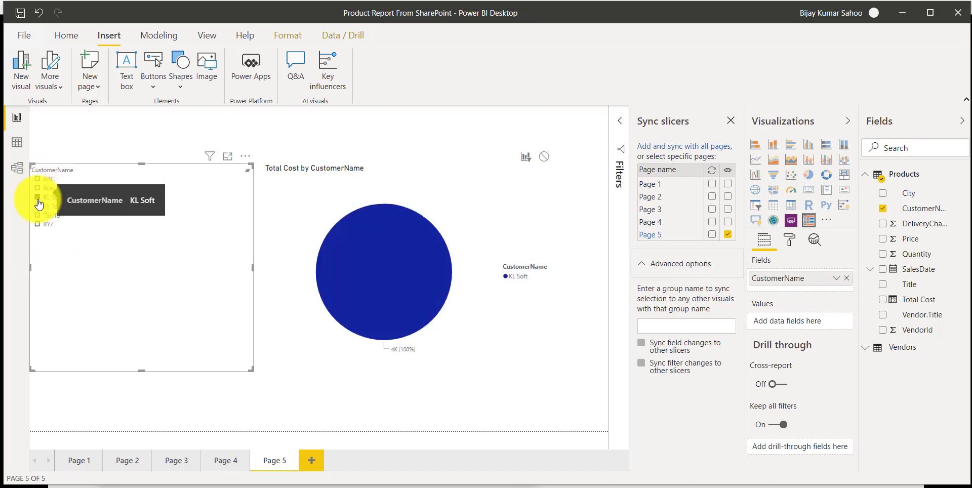
{"action": "left_click", "coordinate": [36, 193]}
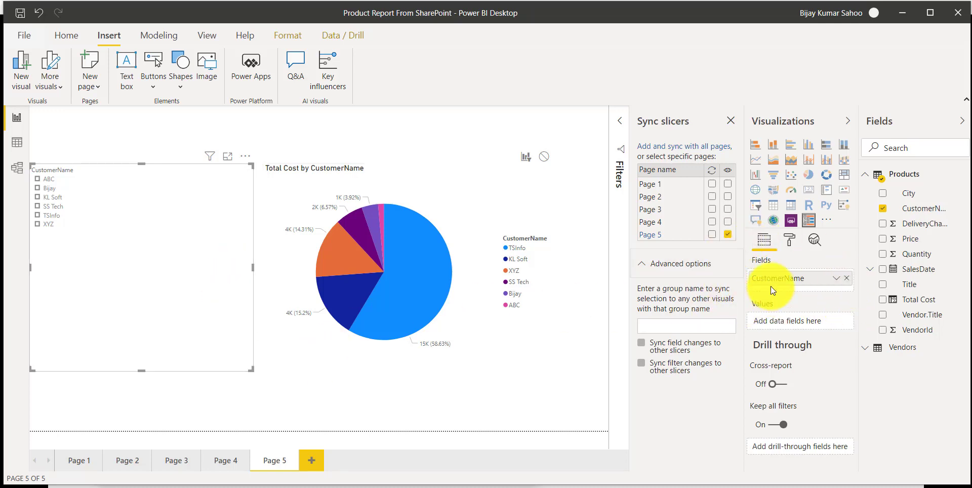
Add City under CustomerName and filter the pie to ABC's Chennai and Bijay's Bangalore
{"action": "left_click_drag", "start_coordinate": [909, 193], "coordinate": [817, 285]}
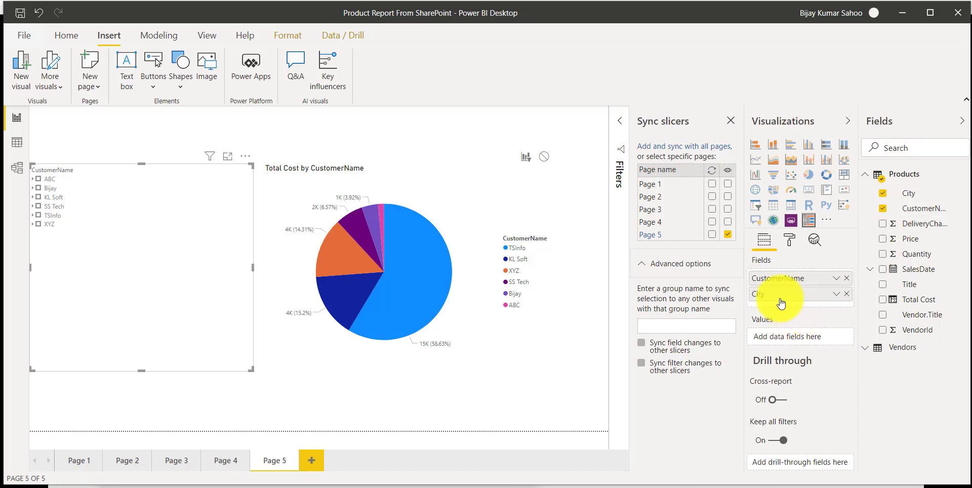
{"action": "left_click", "coordinate": [33, 179]}
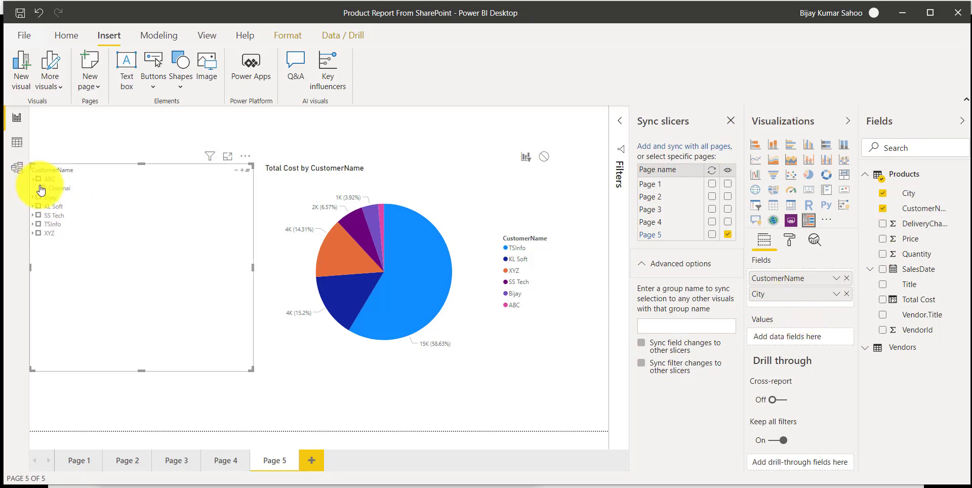
{"action": "left_click", "coordinate": [60, 190]}
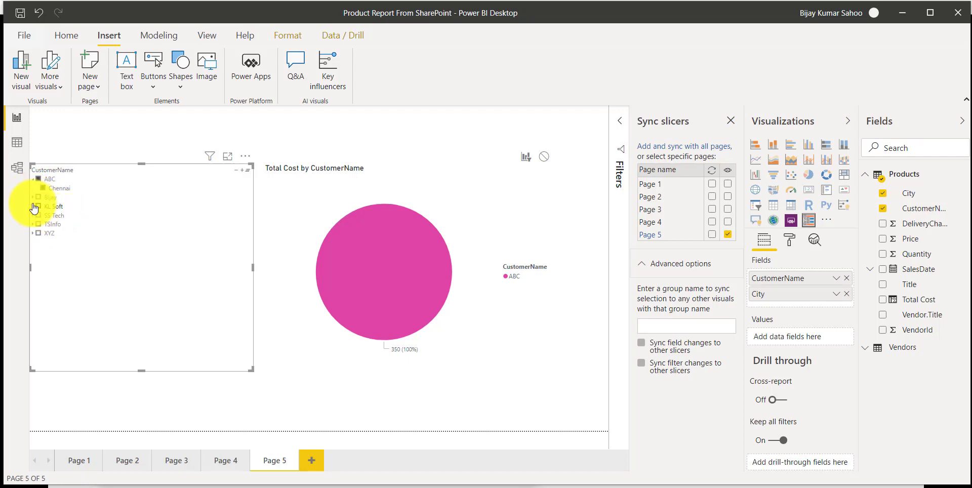
{"action": "left_click", "coordinate": [33, 197]}
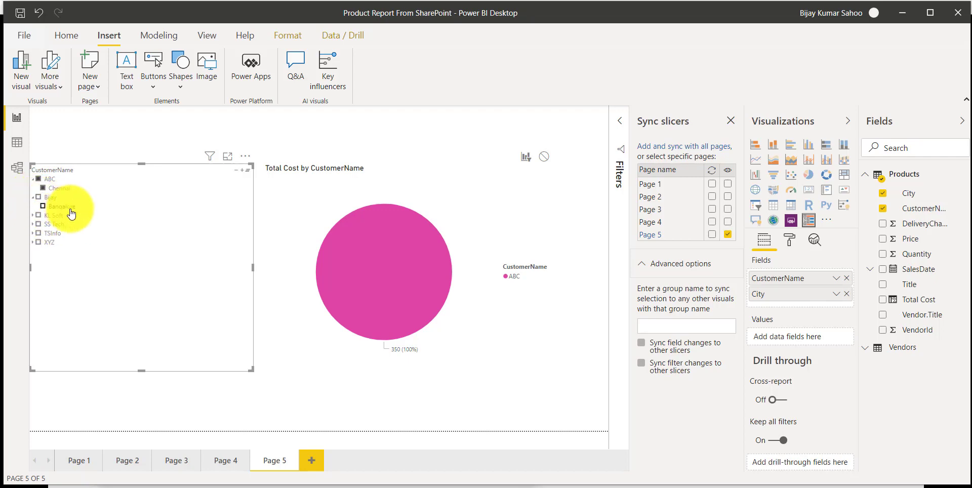
{"action": "left_click", "coordinate": [44, 206]}
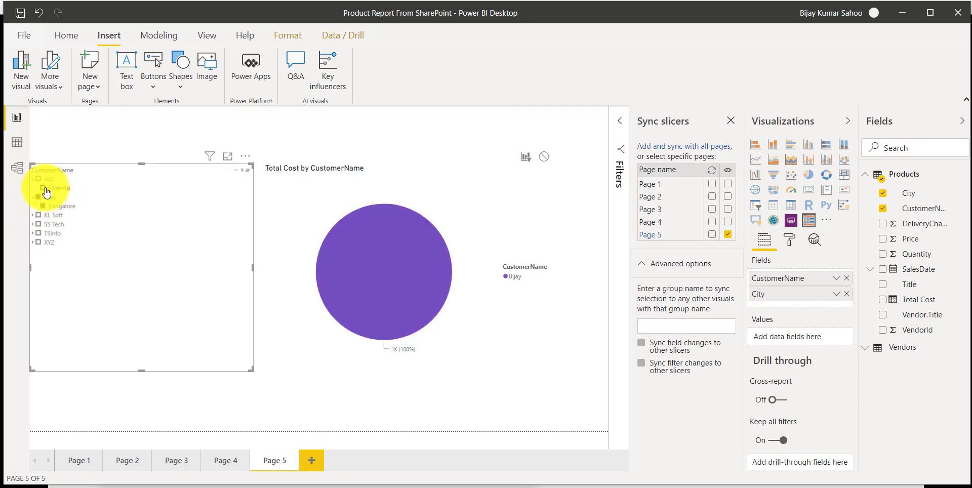
Expand KL Soft and SS Tech, filtering to Bhubaneswar, Mumbai, both SS Tech cities, then TSInfo
{"action": "left_click", "coordinate": [32, 215]}
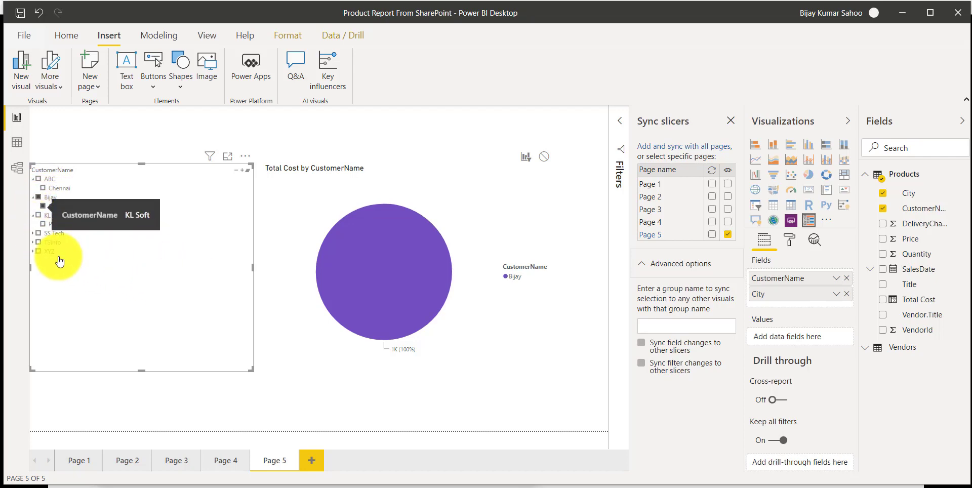
{"action": "left_click", "coordinate": [33, 234]}
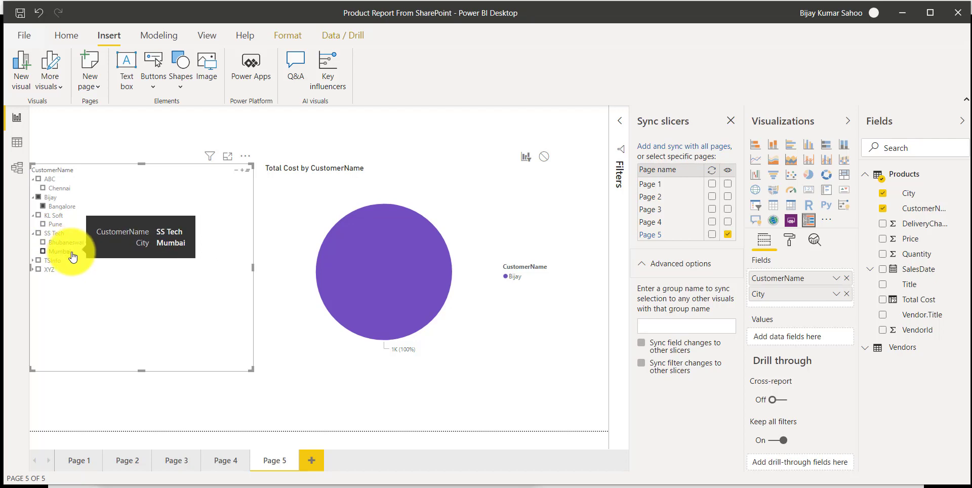
{"action": "left_click", "coordinate": [46, 245]}
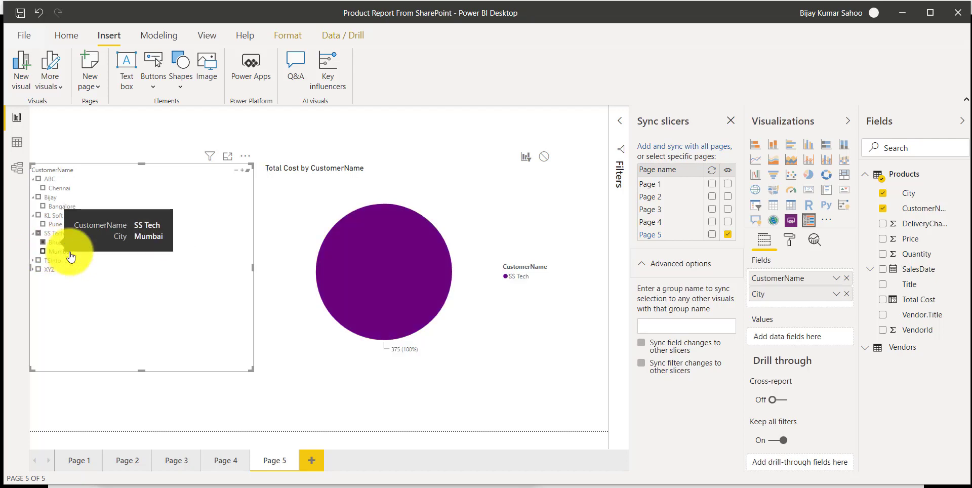
{"action": "left_click", "coordinate": [40, 251]}
{"action": "left_click", "coordinate": [39, 234]}
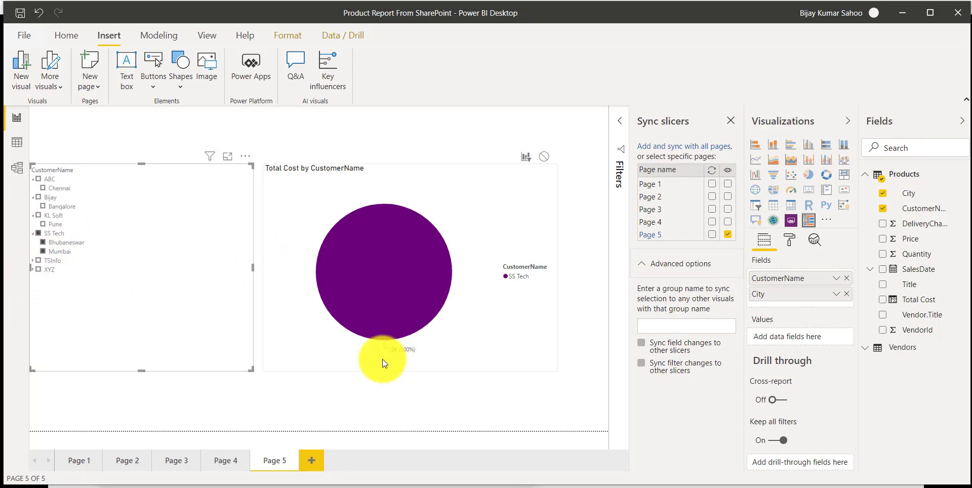
{"action": "left_click", "coordinate": [38, 260]}
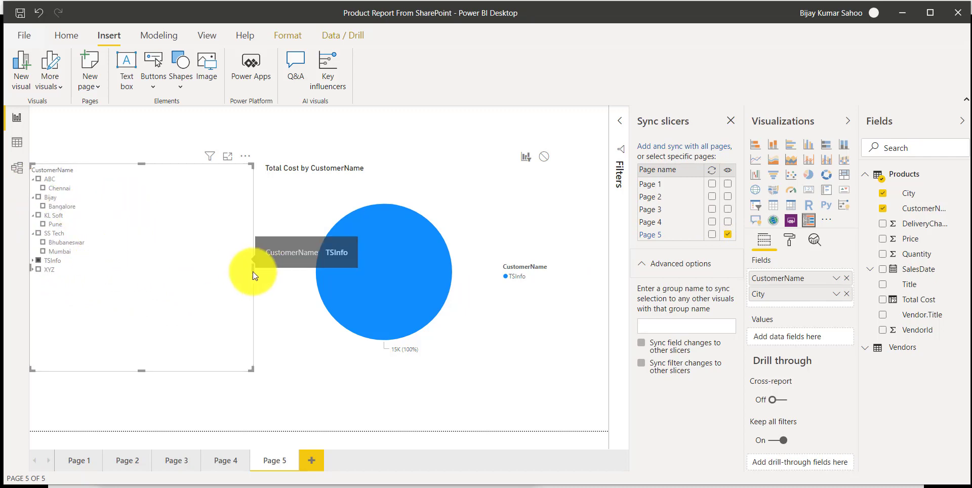
Narrow the slicer, then reselect it to edit its fields
{"action": "left_click_drag", "start_coordinate": [253, 268], "coordinate": [205, 268]}
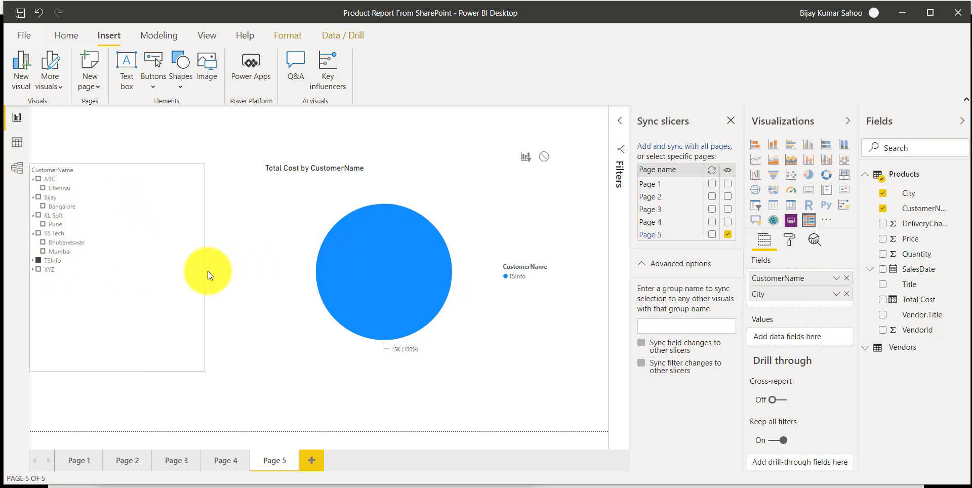
{"action": "left_click", "coordinate": [242, 281]}
{"action": "left_click", "coordinate": [158, 294]}
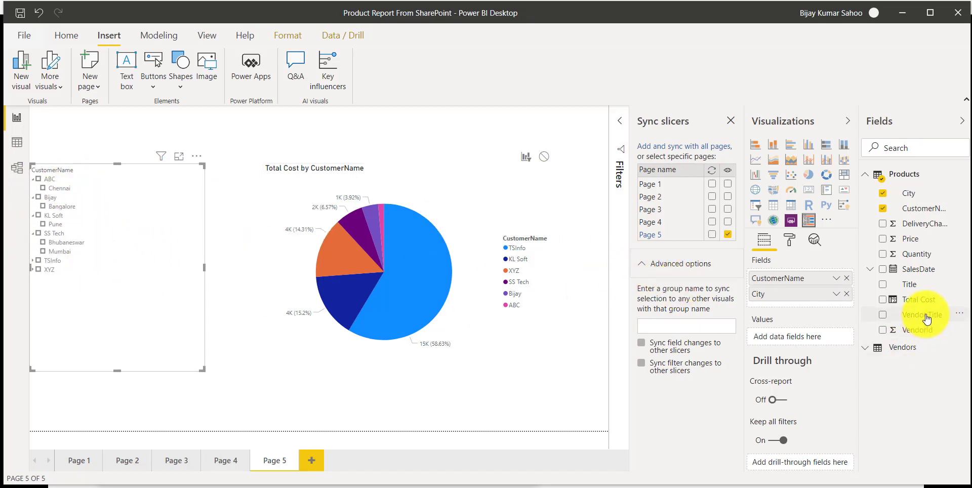
Add Vendor.Title as a third level, test HP and Microsoft under Chennai, and remove the duplicate field
{"action": "left_click_drag", "start_coordinate": [927, 319], "coordinate": [792, 314]}
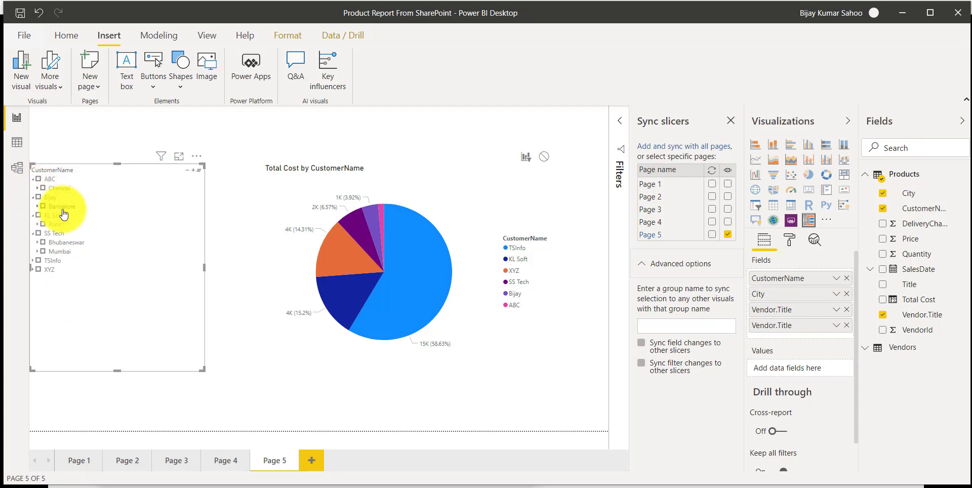
{"action": "left_click", "coordinate": [37, 188]}
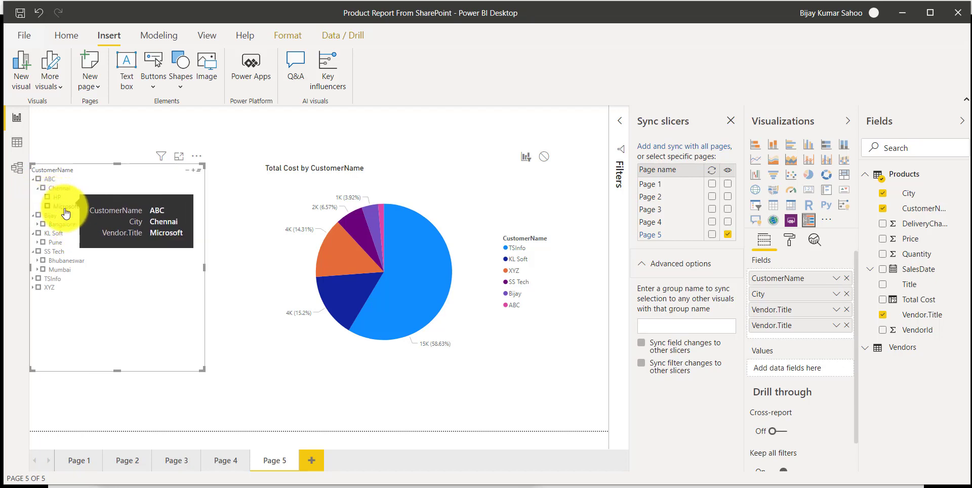
{"action": "left_click", "coordinate": [49, 200]}
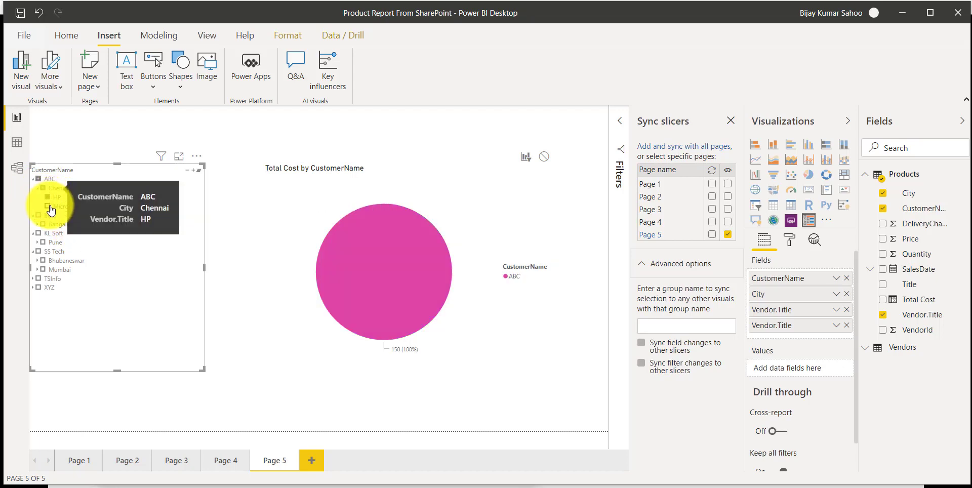
{"action": "left_click", "coordinate": [50, 207]}
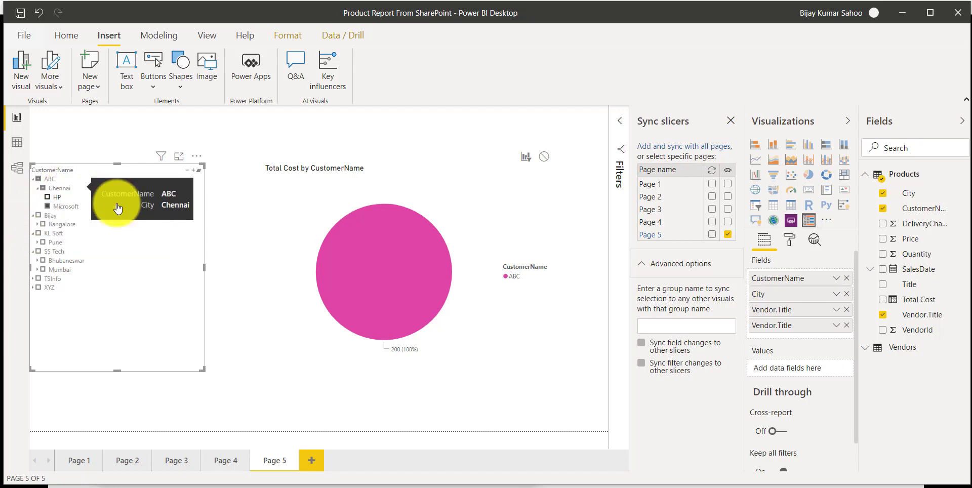
{"action": "left_click", "coordinate": [847, 325]}
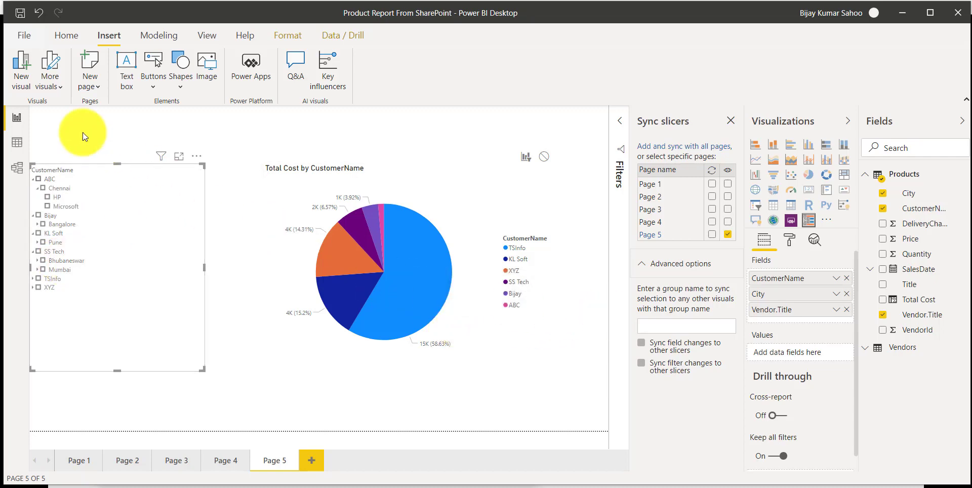
Open and close the More visuals options, reselect the CustomerName slicer, and pick the slicer icon in Visualizations
{"action": "left_click", "coordinate": [62, 89]}
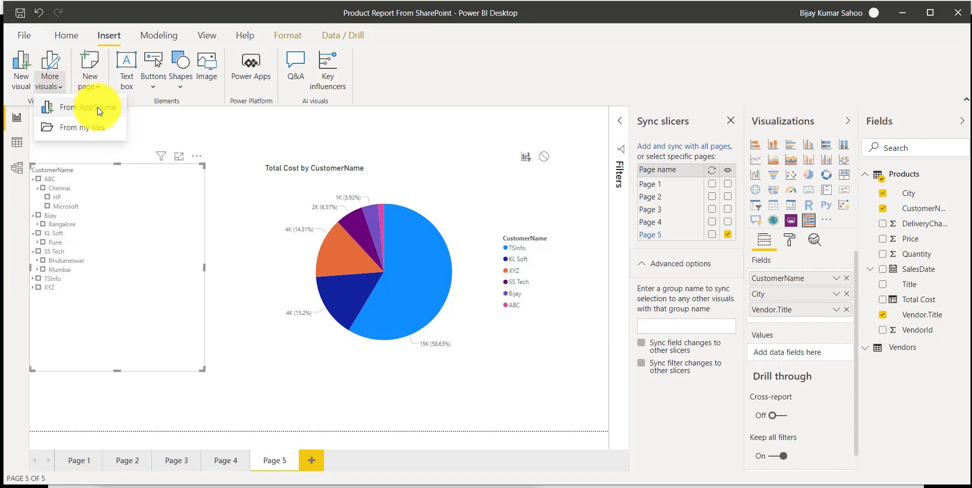
{"action": "left_click", "coordinate": [427, 396]}
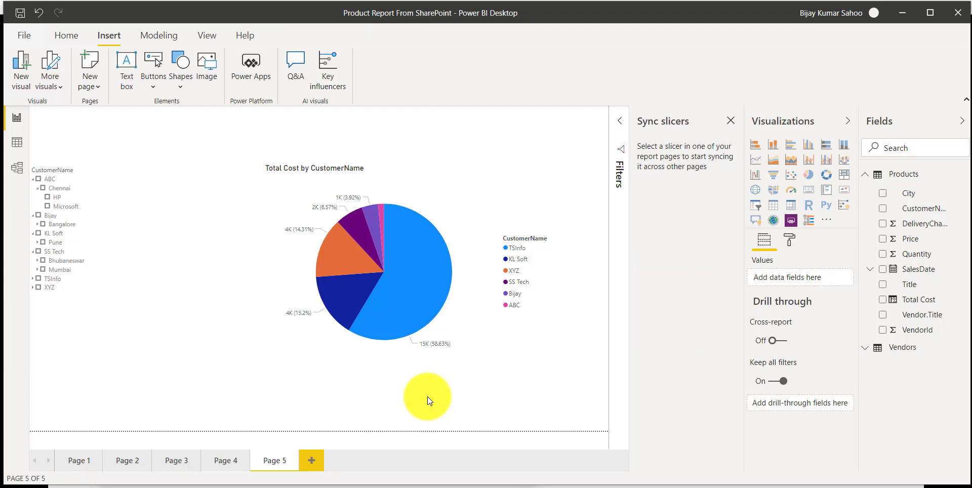
{"action": "left_click", "coordinate": [80, 321]}
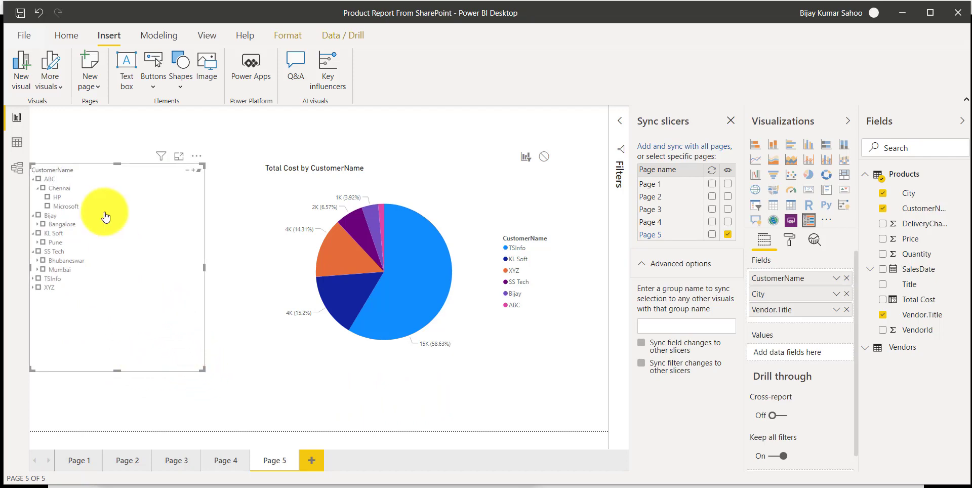
{"action": "left_click", "coordinate": [754, 206]}
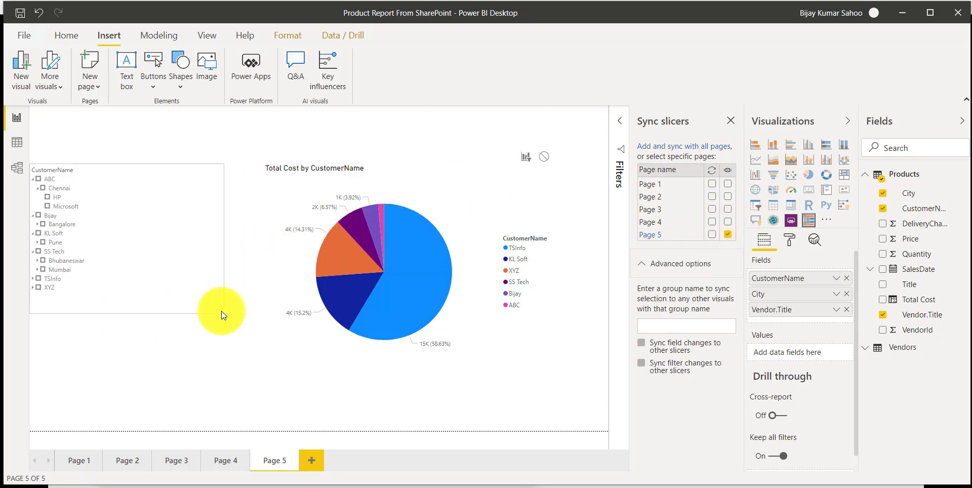